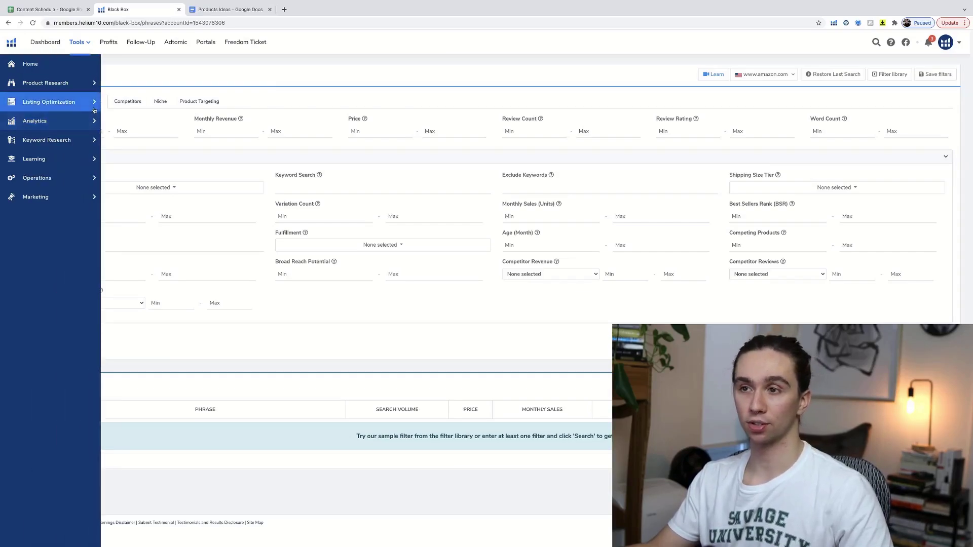
{"action": "left_click", "coordinate": [62, 103]}
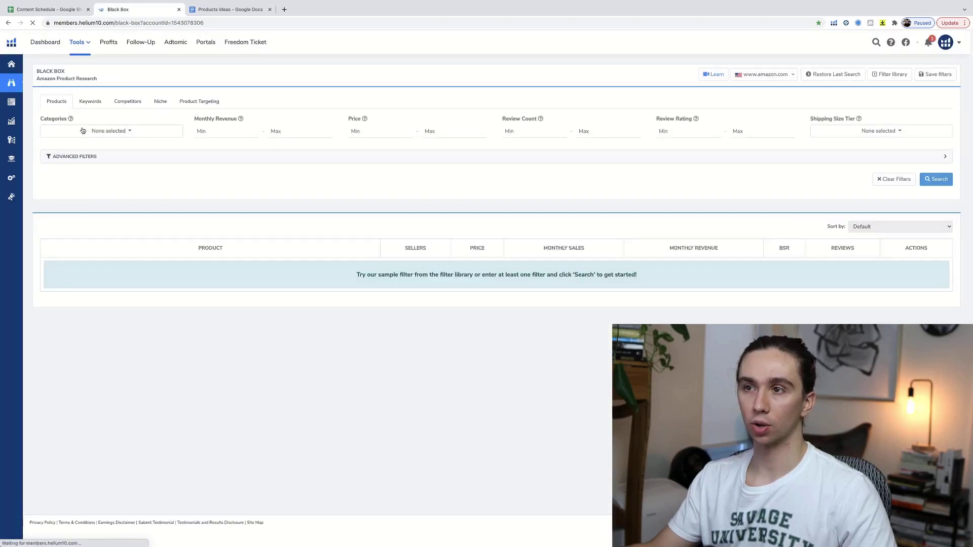
{"action": "left_click_drag", "start_coordinate": [40, 78], "coordinate": [96, 97]}
{"action": "left_click", "coordinate": [96, 100]}
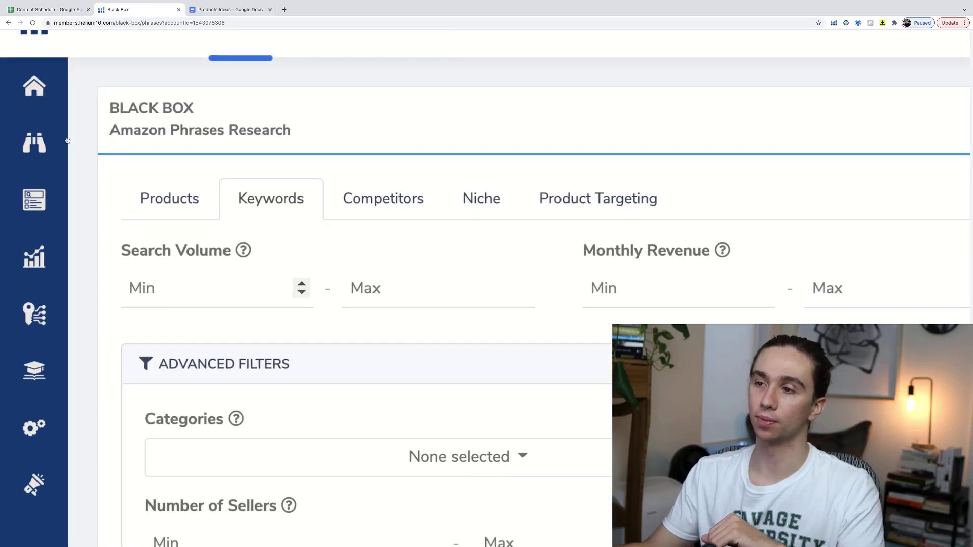
Enter a search volume range of 600 minimum and 10000 maximum
{"action": "left_click", "coordinate": [182, 284]}
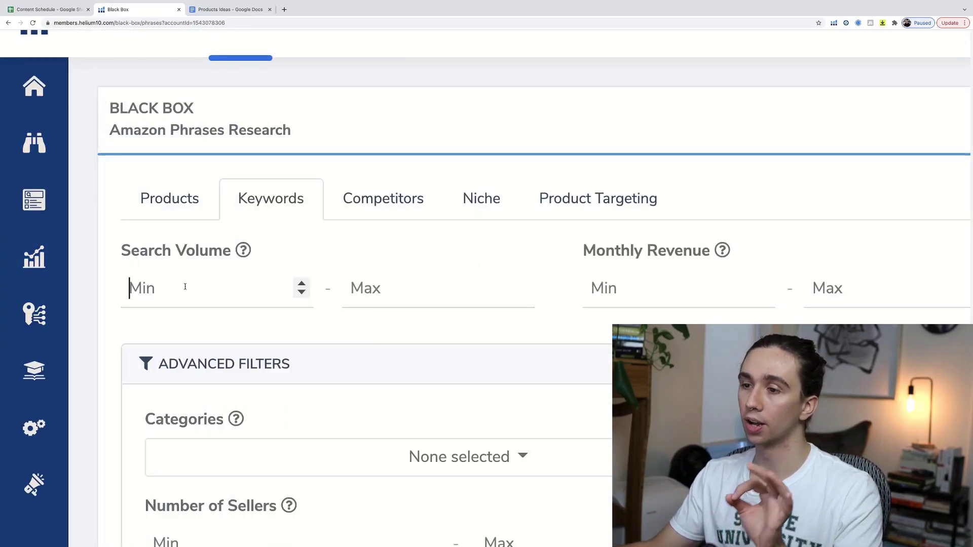
{"action": "scroll", "coordinate": [186, 282], "scroll_direction": "down", "scroll_amount": 1}
{"action": "type", "text": "0"}
{"action": "key", "text": "BackSpace"}
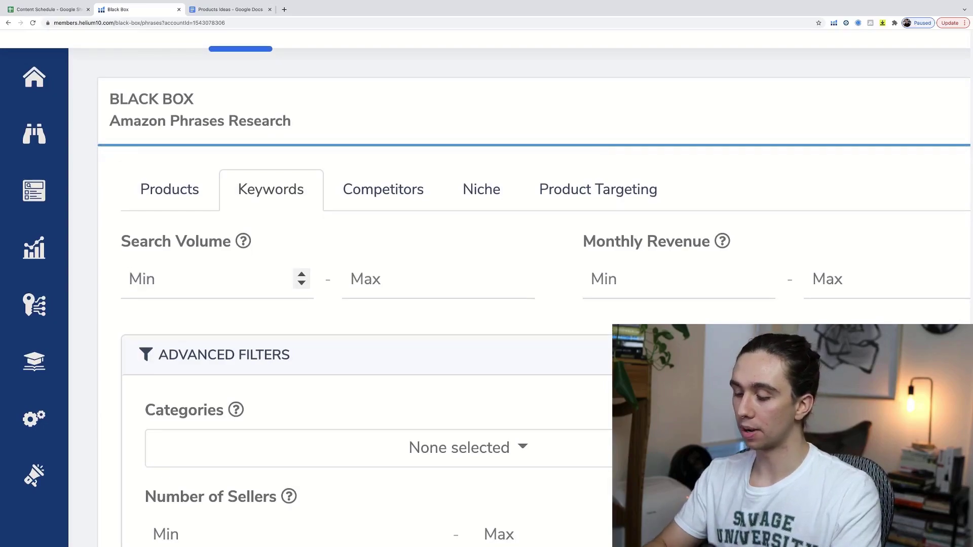
{"action": "type", "text": "6-00"}
{"action": "key", "text": "BackSpace"}
{"action": "key", "text": "BackSpace"}
{"action": "key", "text": "BackSpace"}
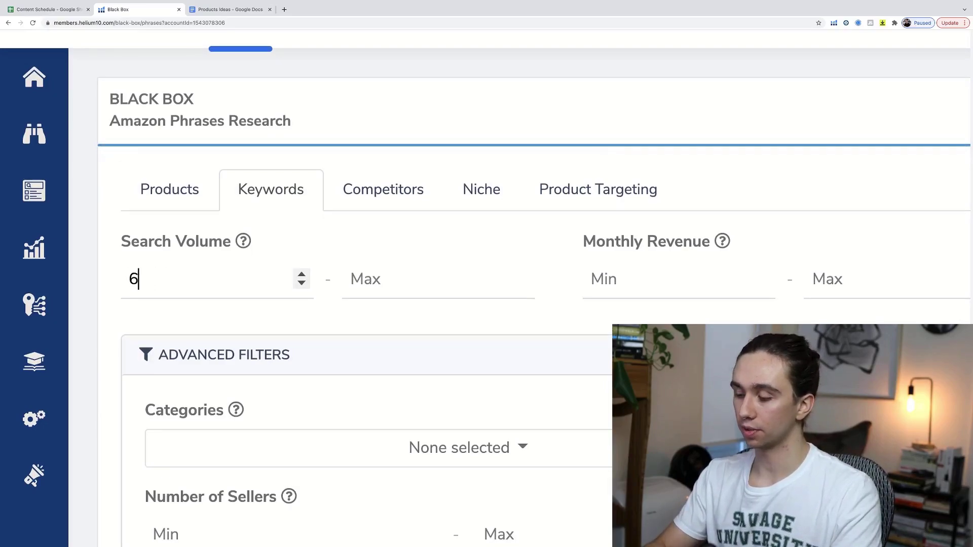
{"action": "type", "text": "00"}
{"action": "left_click", "coordinate": [415, 272]}
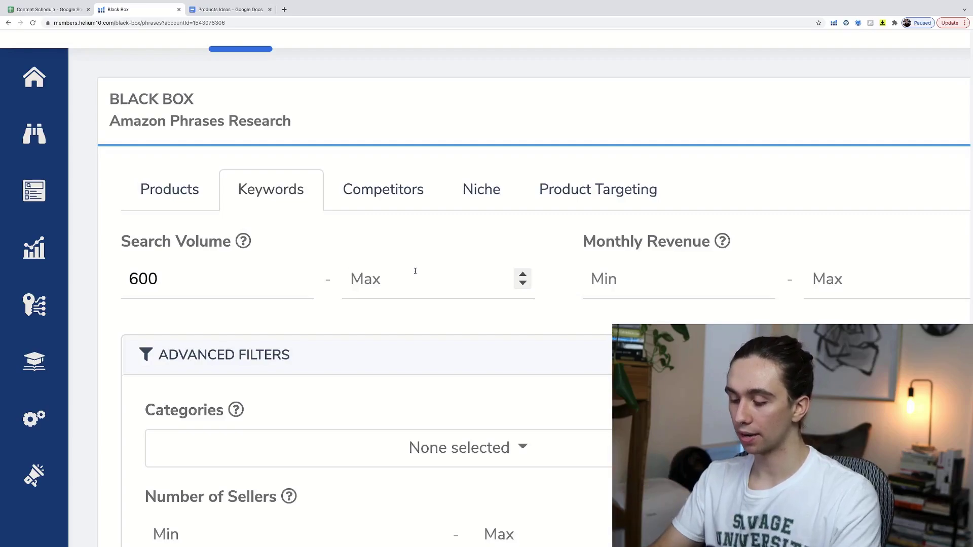
{"action": "type", "text": "10000"}
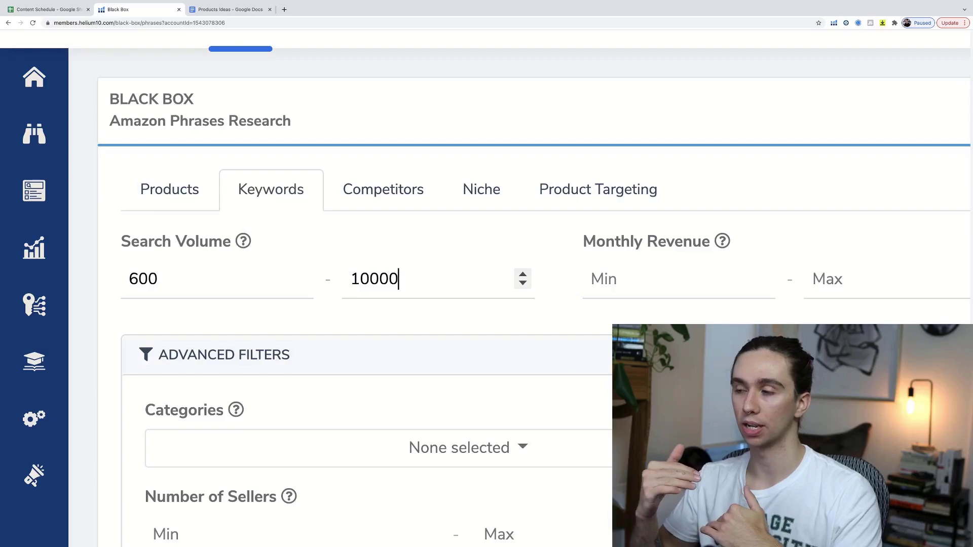
Enter 4000 in the Monthly Revenue minimum field
{"action": "scroll", "coordinate": [406, 271], "scroll_direction": "right", "scroll_amount": 7}
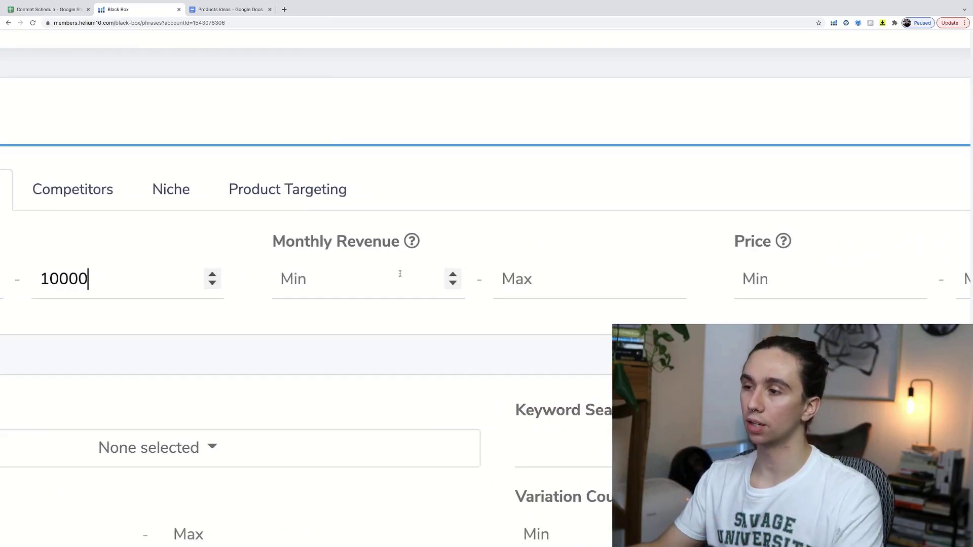
{"action": "left_click", "coordinate": [419, 264]}
{"action": "scroll", "coordinate": [421, 261], "scroll_direction": "right", "scroll_amount": 3}
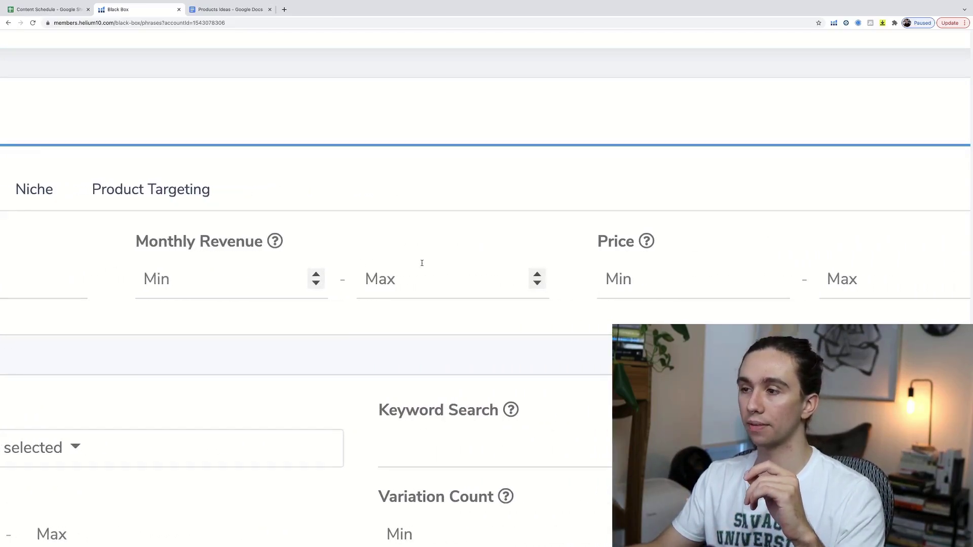
{"action": "scroll", "coordinate": [369, 278], "scroll_direction": "down", "scroll_amount": 1}
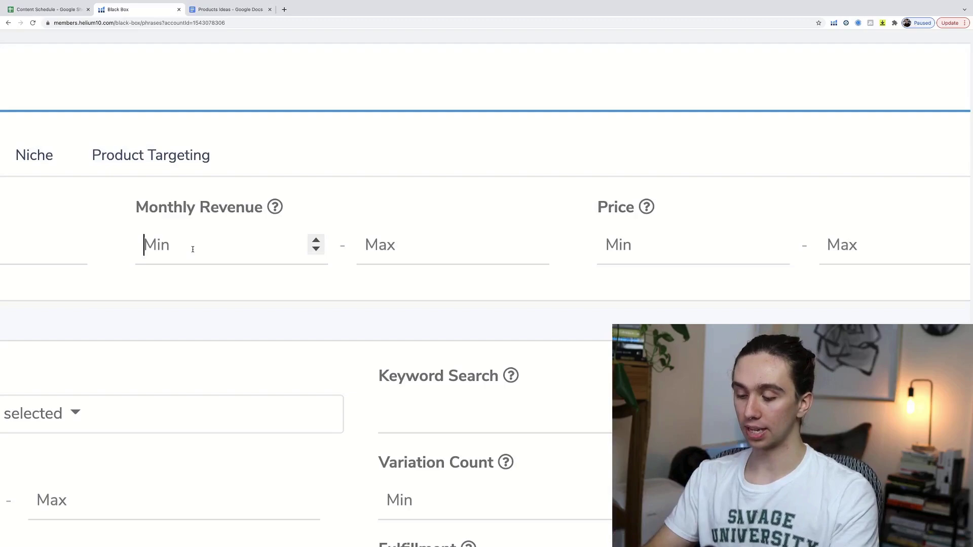
{"action": "type", "text": "4000"}
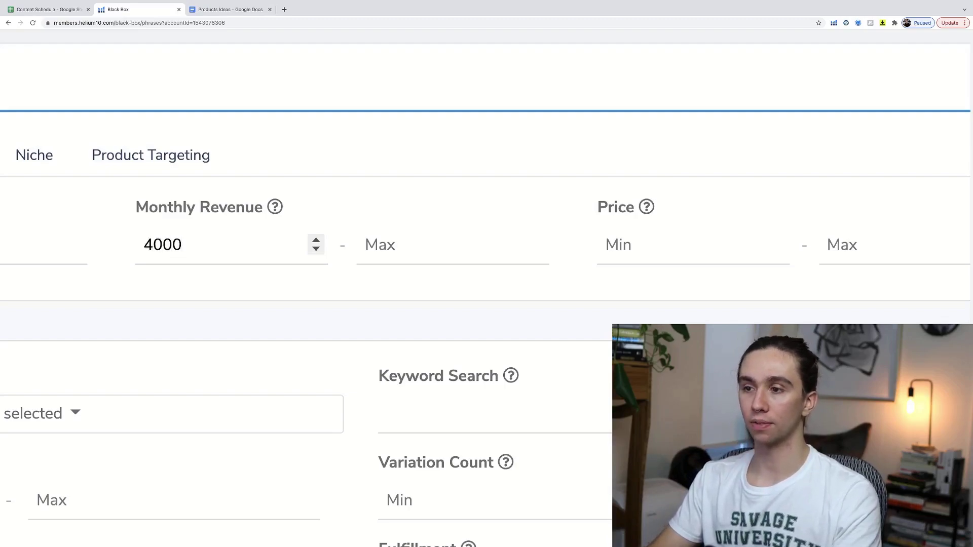
{"action": "left_click_drag", "start_coordinate": [227, 237], "coordinate": [95, 241]}
{"action": "left_click", "coordinate": [168, 276]}
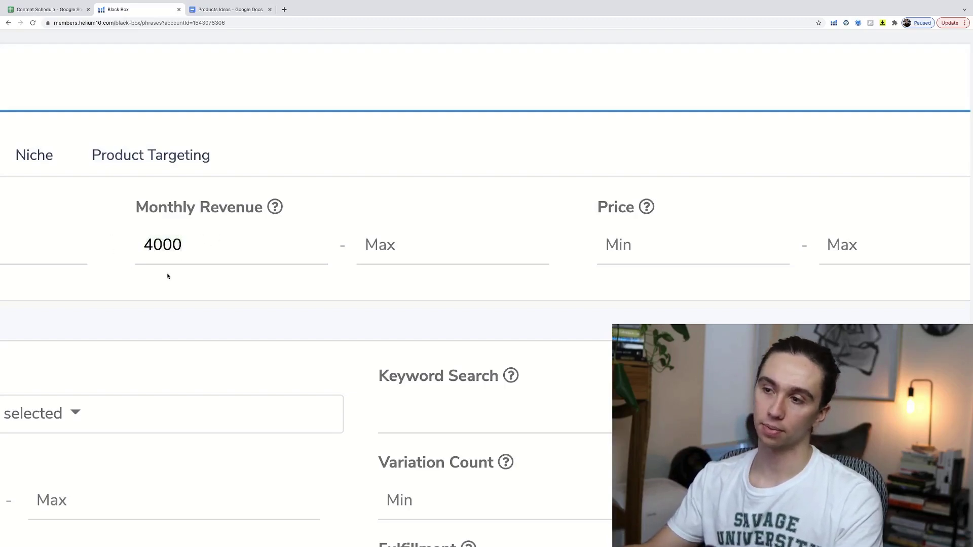
{"action": "left_click_drag", "start_coordinate": [184, 246], "coordinate": [117, 247]}
{"action": "left_click", "coordinate": [179, 268]}
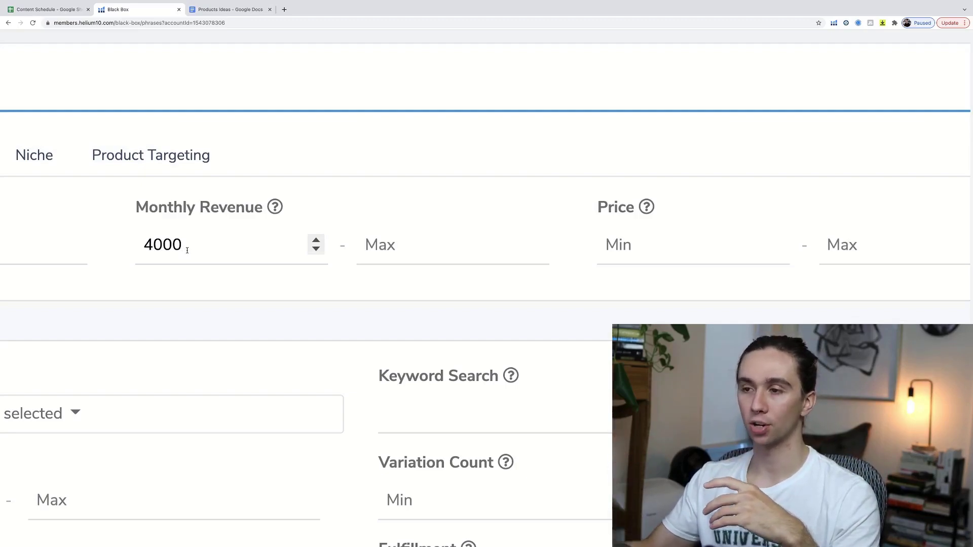
Set the Monthly Revenue maximum to 22000, correcting the mistaken 12000
{"action": "key", "text": "Tab"}
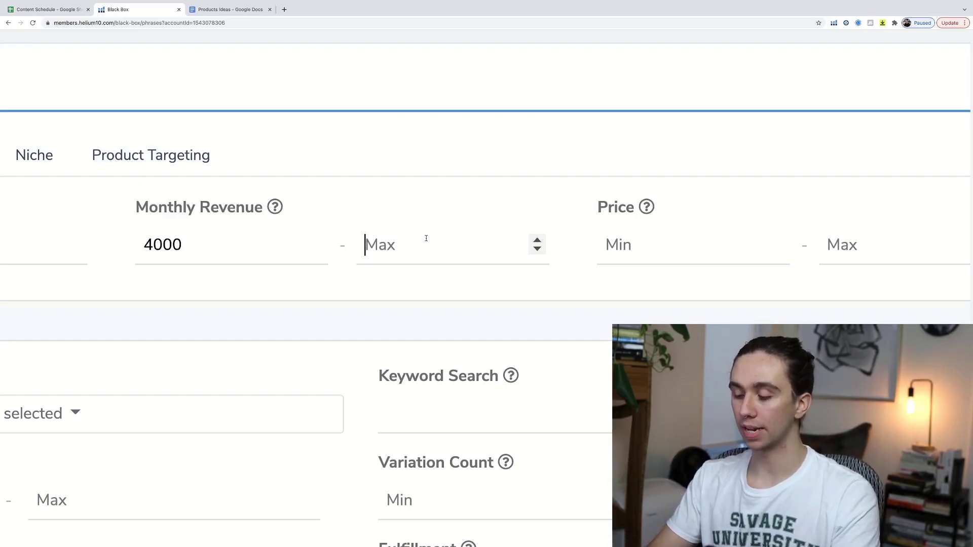
{"action": "type", "text": "12000"}
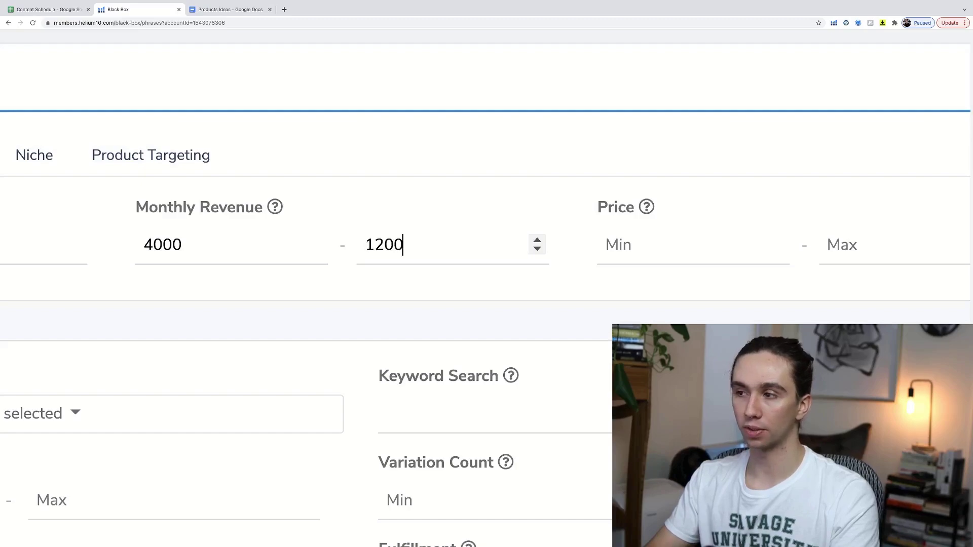
{"action": "key", "text": "BackSpace"}
{"action": "key", "text": "BackSpace"}
{"action": "key", "text": "BackSpace"}
{"action": "key", "text": "BackSpace"}
{"action": "key", "text": "BackSpace"}
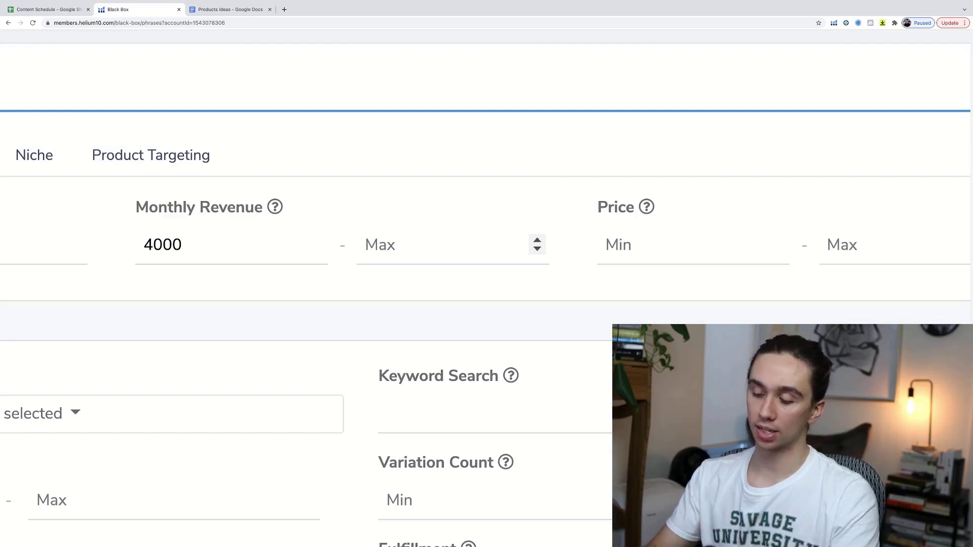
{"action": "type", "text": "22000"}
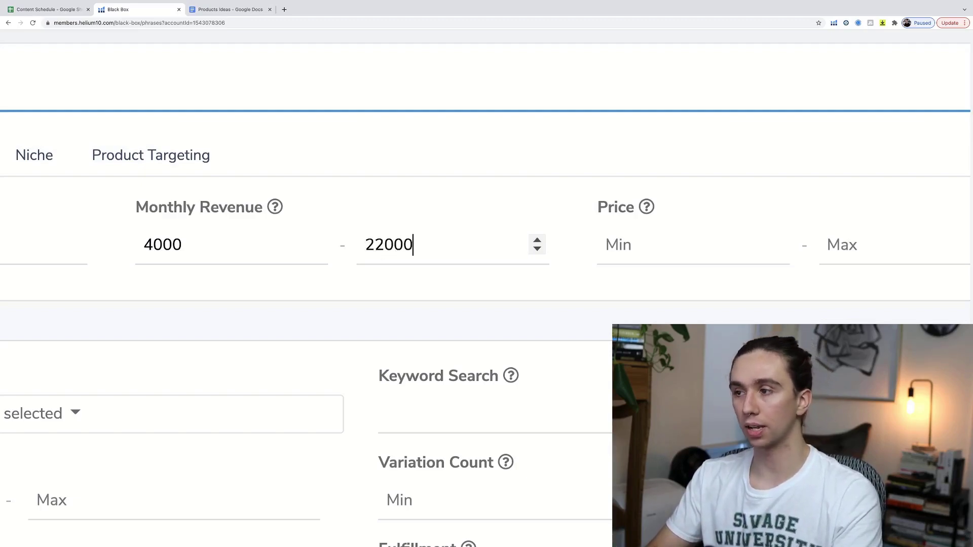
{"action": "left_click", "coordinate": [441, 294]}
{"action": "scroll", "coordinate": [426, 291], "scroll_direction": "down", "scroll_amount": 1}
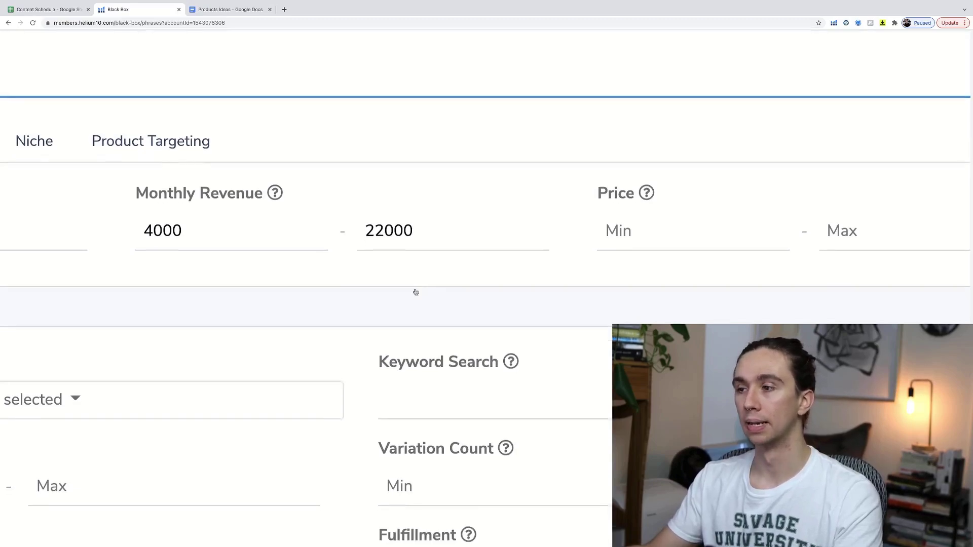
{"action": "scroll", "coordinate": [329, 241], "scroll_direction": "down", "scroll_amount": 1}
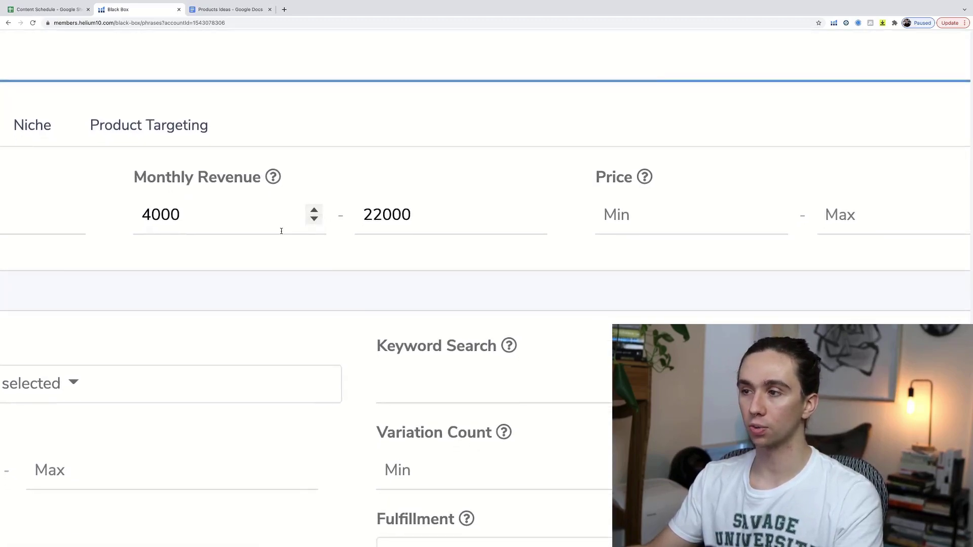
Set the Price range to 22.99 minimum and 65.99 maximum
{"action": "scroll", "coordinate": [282, 230], "scroll_direction": "right", "scroll_amount": 6}
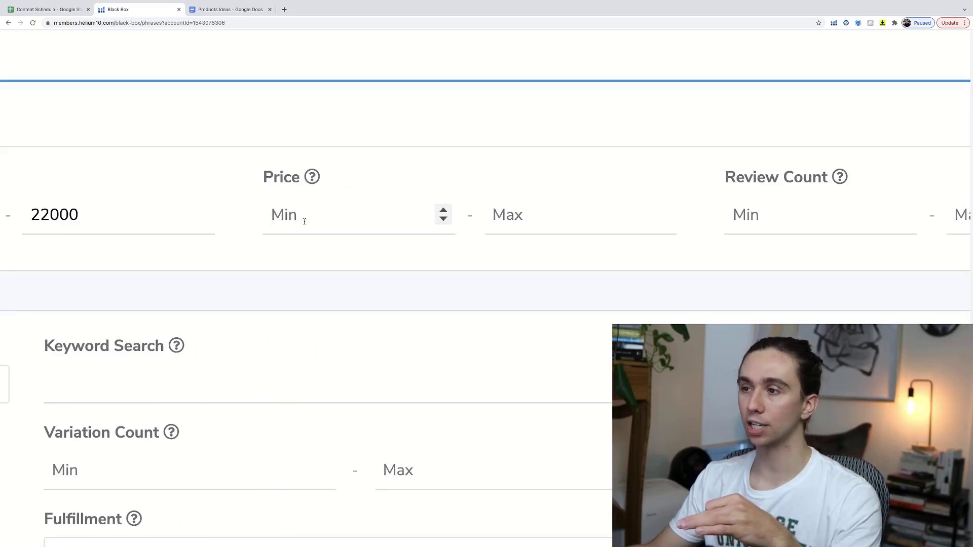
{"action": "scroll", "coordinate": [311, 222], "scroll_direction": "right", "scroll_amount": 1}
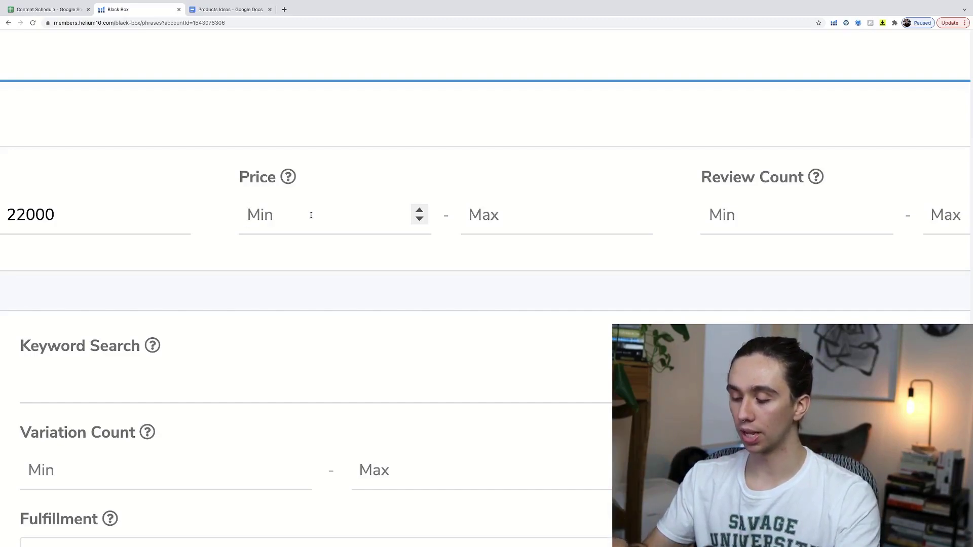
{"action": "type", "text": "22.99"}
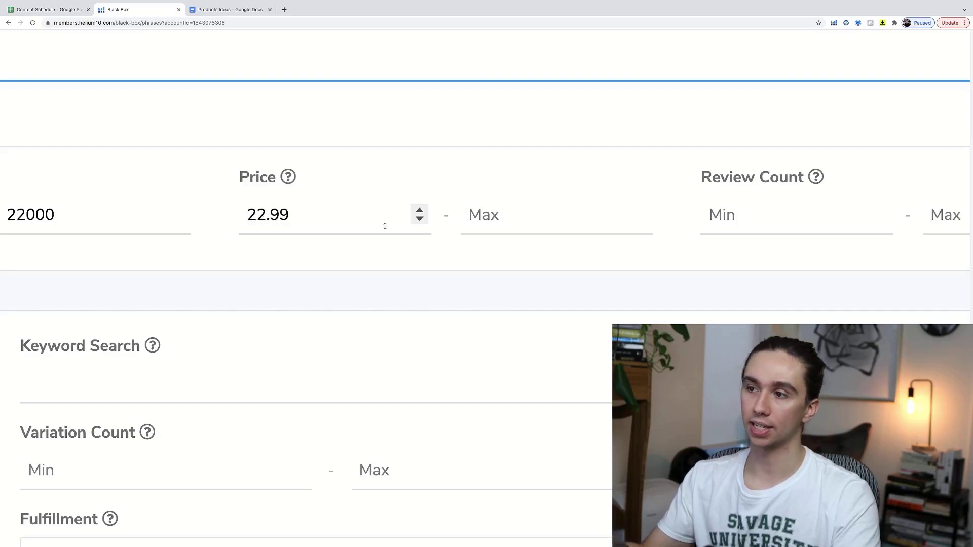
{"action": "left_click", "coordinate": [521, 222]}
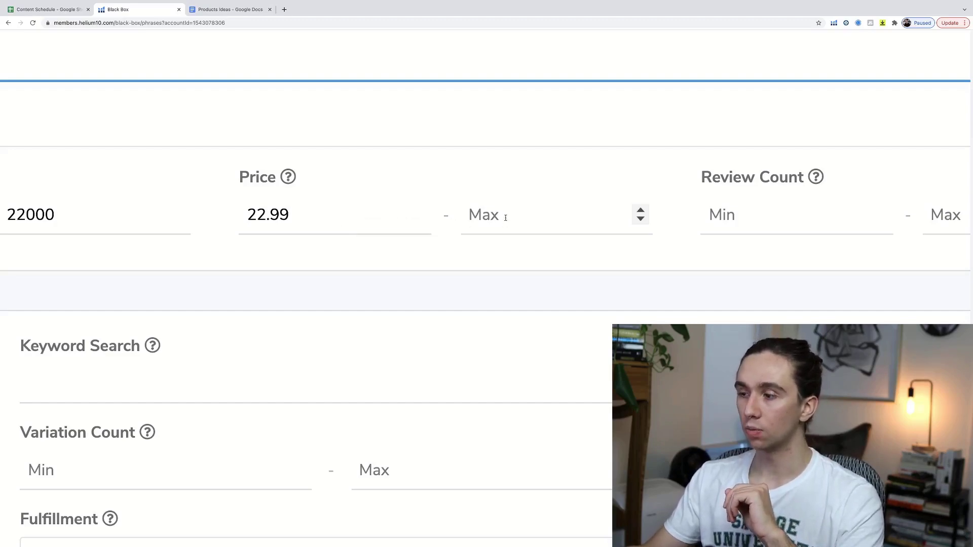
{"action": "type", "text": "6"}
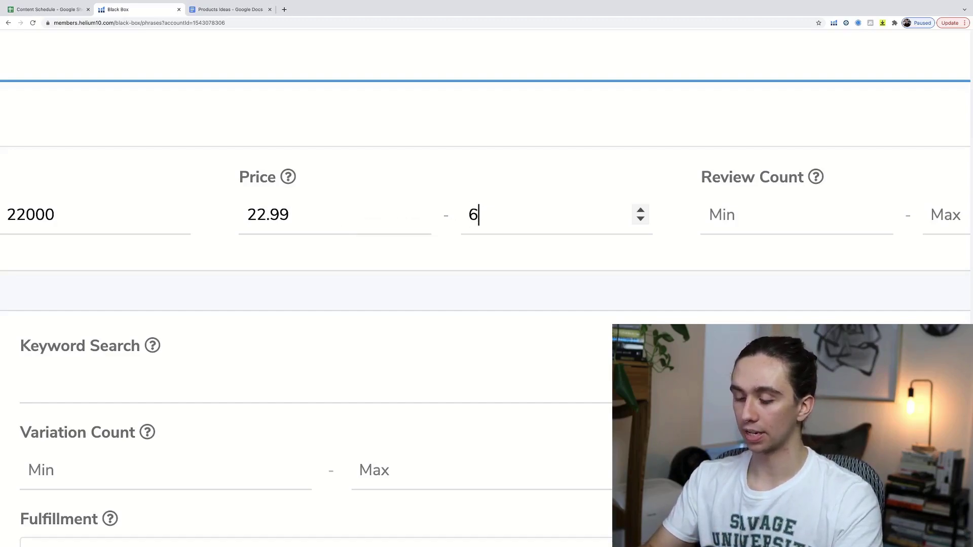
{"action": "type", "text": ".599"}
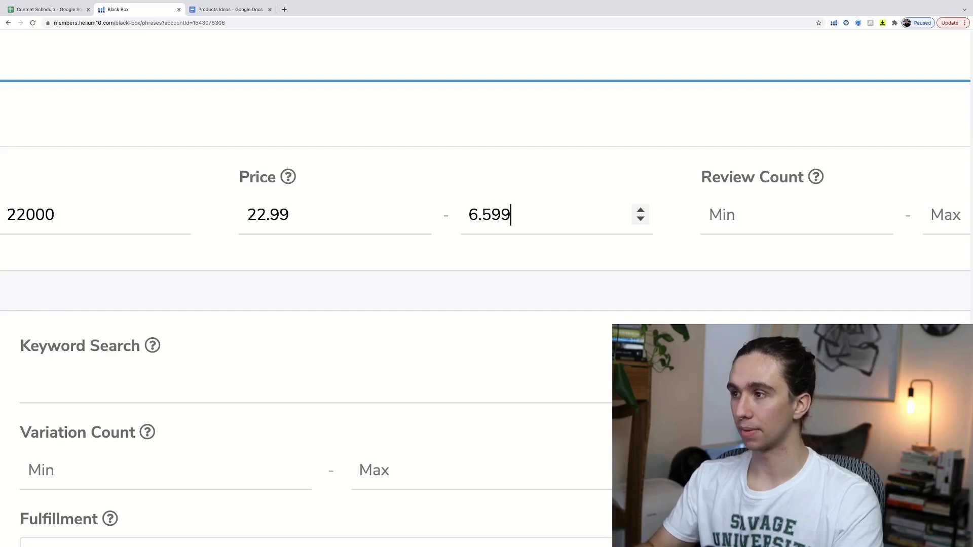
{"action": "key", "text": "BackSpace"}
{"action": "key", "text": "BackSpace"}
{"action": "key", "text": "BackSpace"}
{"action": "key", "text": "BackSpace"}
{"action": "type", "text": "5.99"}
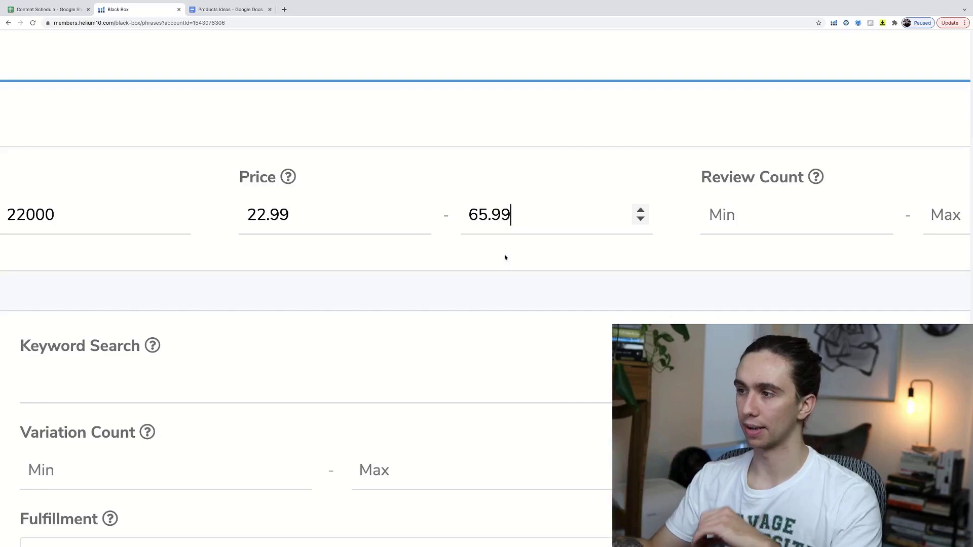
{"action": "scroll", "coordinate": [512, 256], "scroll_direction": "right", "scroll_amount": 2}
{"action": "scroll", "coordinate": [506, 253], "scroll_direction": "right", "scroll_amount": 14}
{"action": "left_click", "coordinate": [596, 224]}
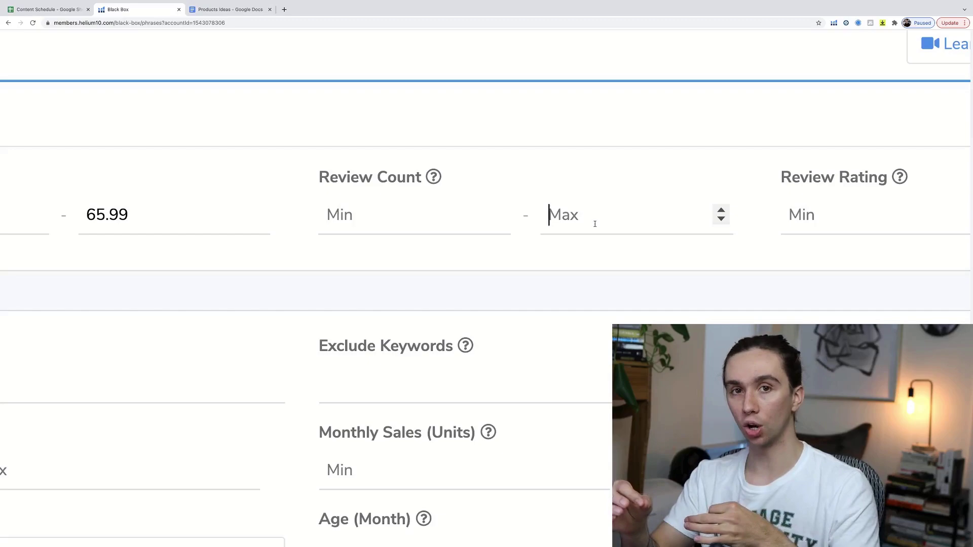
{"action": "type", "text": "75"}
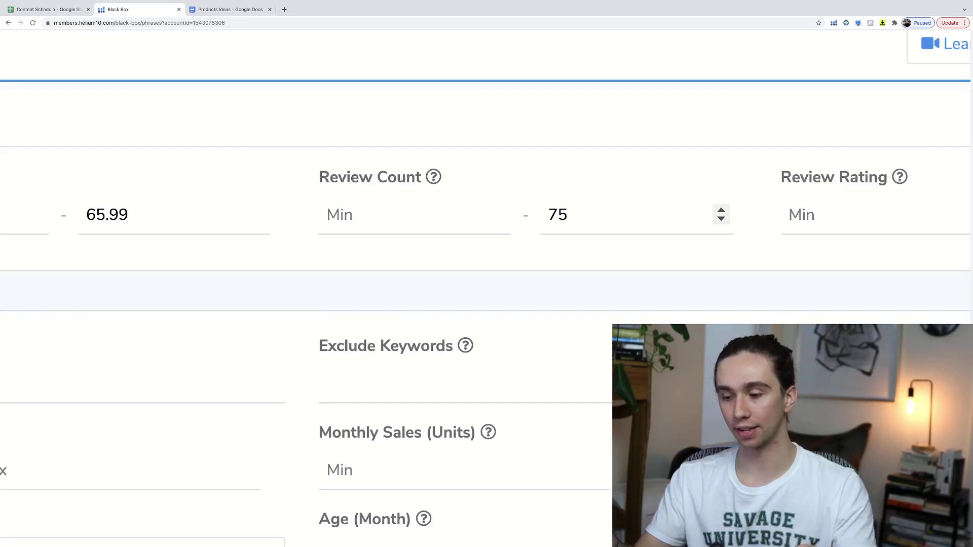
{"action": "key", "text": "BackSpace"}
{"action": "key", "text": "BackSpace"}
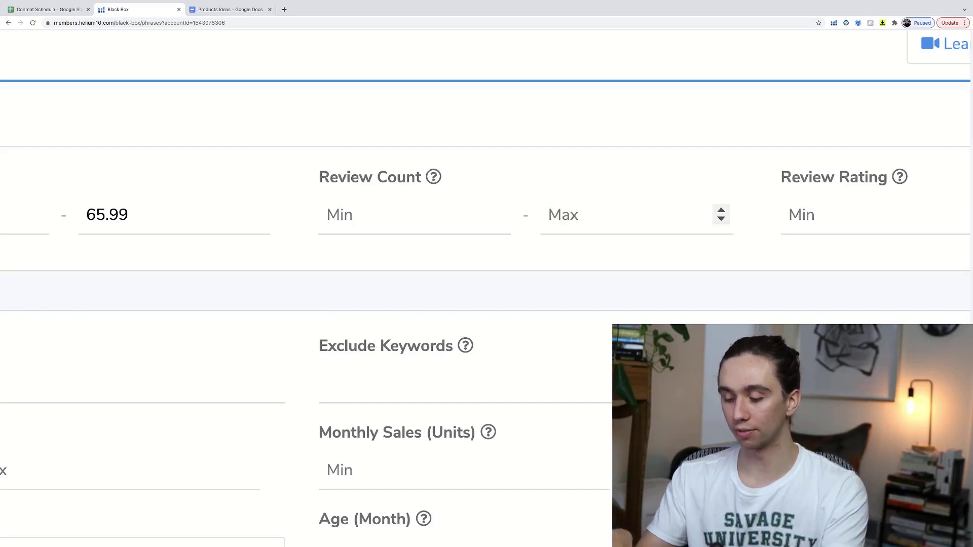
Set Review Count maximum to 350 and leave the minimum blank
{"action": "type", "text": "350"}
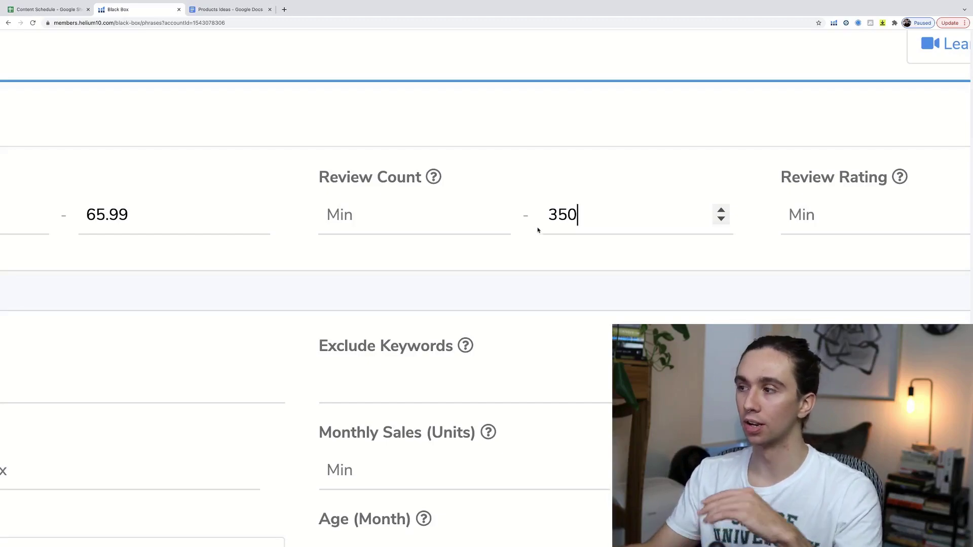
{"action": "key", "text": "super+a"}
{"action": "left_click", "coordinate": [391, 218]}
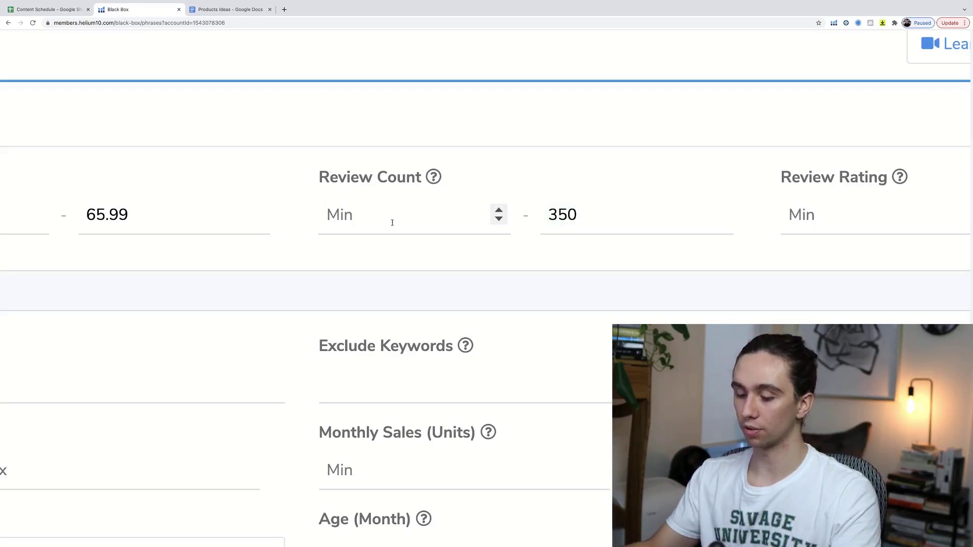
{"action": "type", "text": "350"}
{"action": "key", "text": "Tab"}
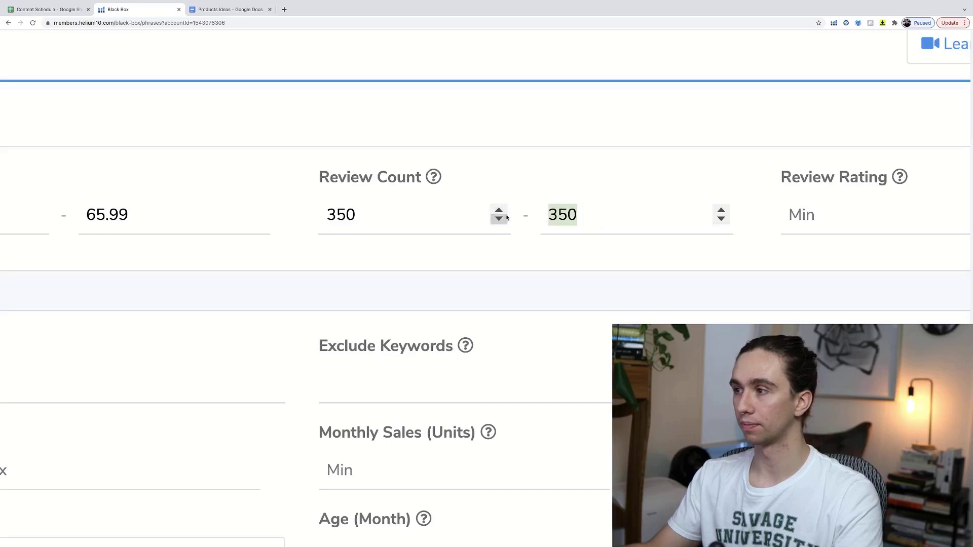
{"action": "key", "text": "shift+Tab"}
{"action": "key", "text": "BackSpace"}
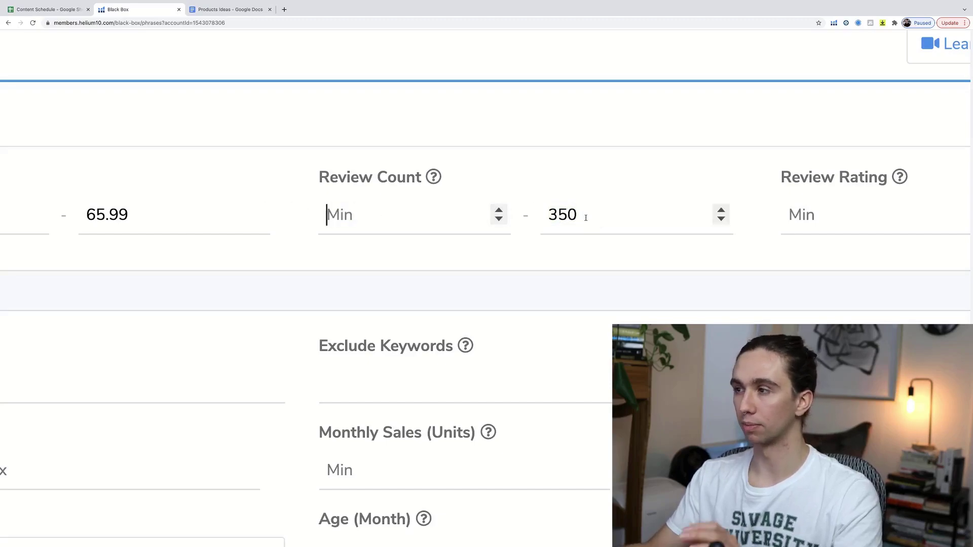
{"action": "scroll", "coordinate": [587, 218], "scroll_direction": "right", "scroll_amount": 15}
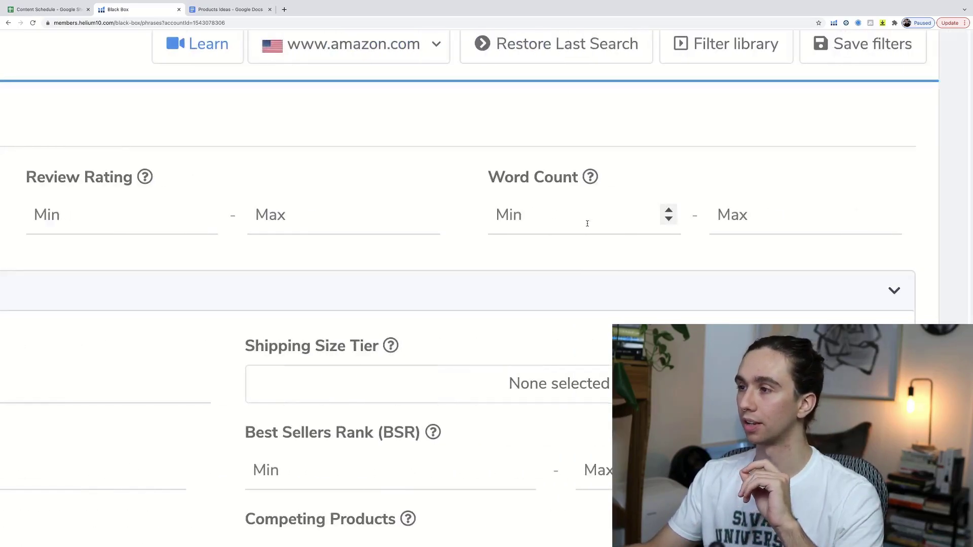
Select the Home & Kitchen and Tools & Home Improvement categories
{"action": "scroll", "coordinate": [576, 227], "scroll_direction": "down", "scroll_amount": 10}
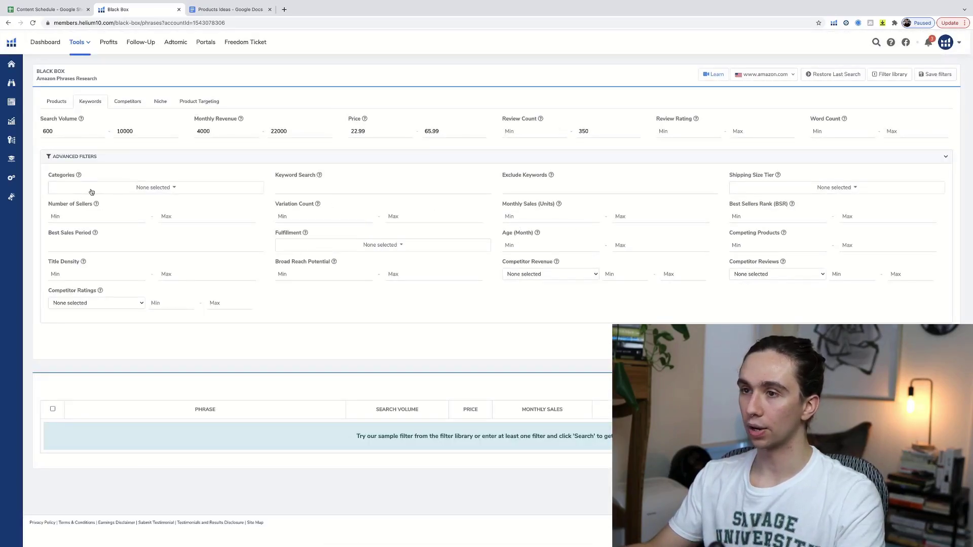
{"action": "left_click", "coordinate": [90, 192]}
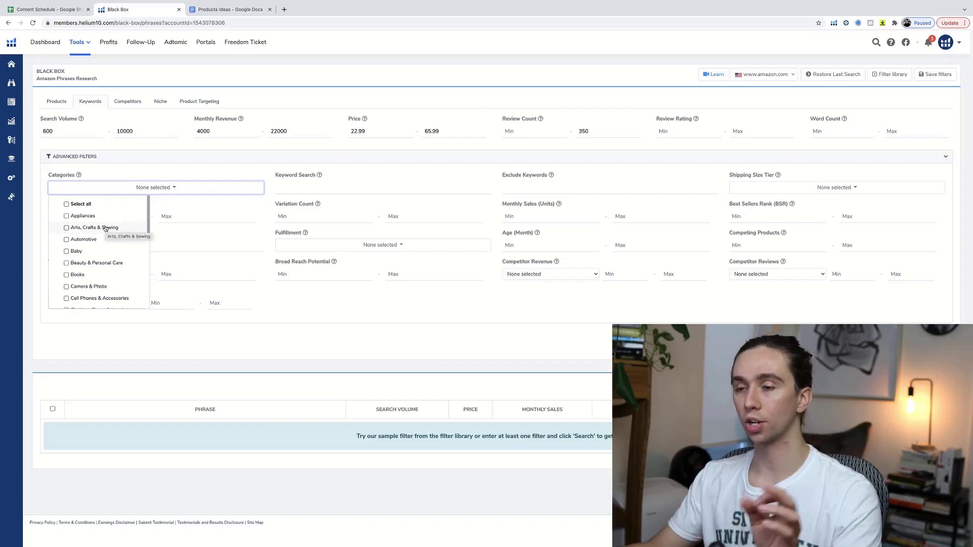
{"action": "scroll", "coordinate": [101, 238], "scroll_direction": "down", "scroll_amount": 5}
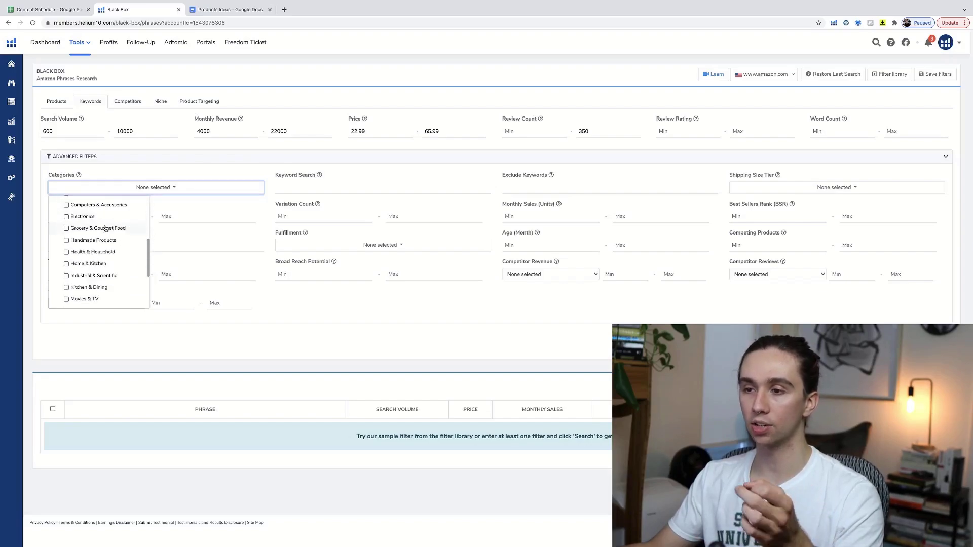
{"action": "left_click", "coordinate": [96, 252]}
{"action": "scroll", "coordinate": [94, 256], "scroll_direction": "down", "scroll_amount": 2}
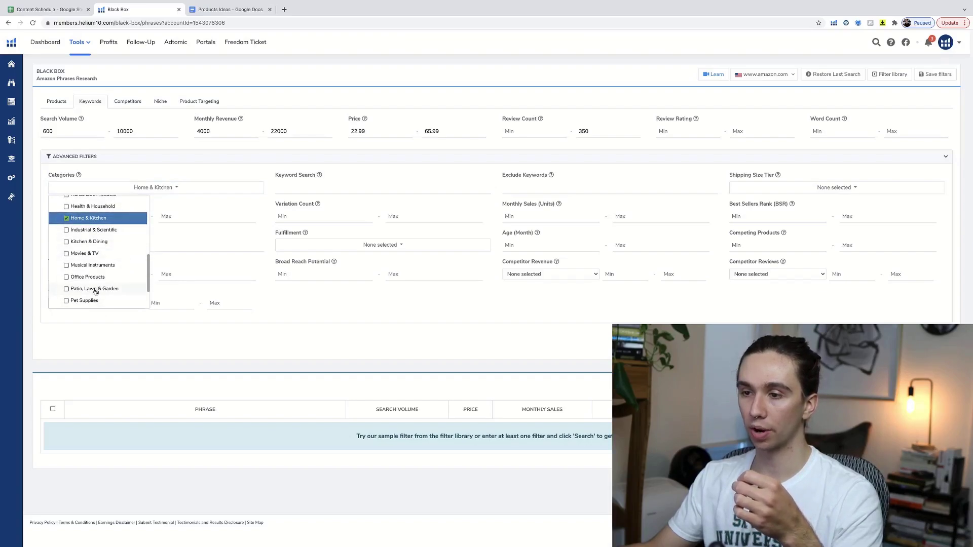
{"action": "scroll", "coordinate": [96, 292], "scroll_direction": "down", "scroll_amount": 2}
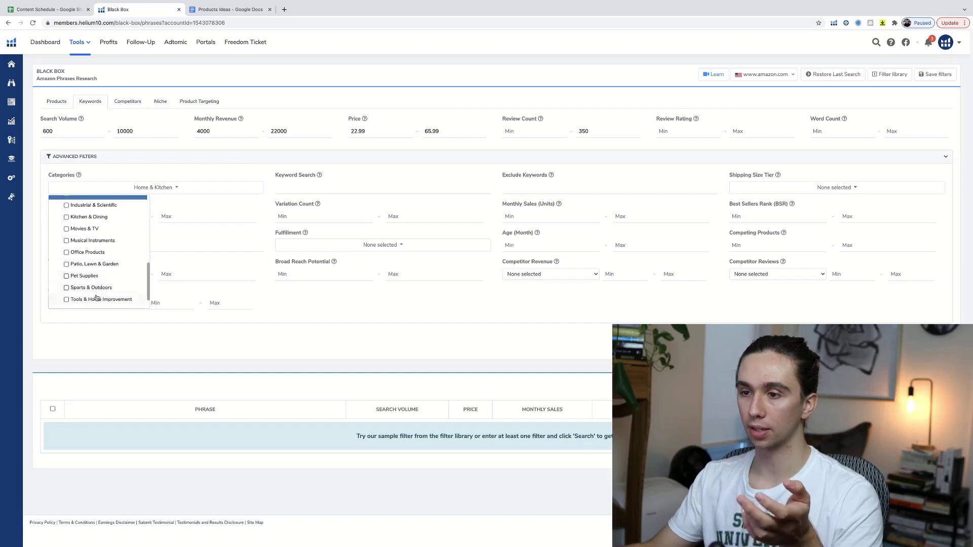
{"action": "left_click", "coordinate": [98, 300]}
Add Arts, Crafts & Sewing, Kitchen & Dining and Office Products, then verify the selection
{"action": "scroll", "coordinate": [96, 256], "scroll_direction": "up", "scroll_amount": 3}
{"action": "scroll", "coordinate": [96, 257], "scroll_direction": "up", "scroll_amount": 5}
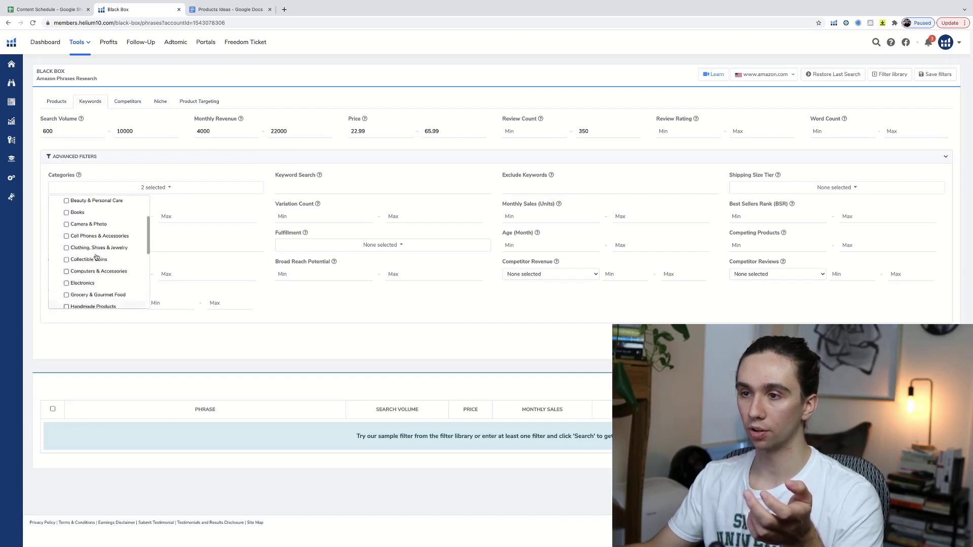
{"action": "left_click", "coordinate": [103, 219]}
{"action": "scroll", "coordinate": [96, 247], "scroll_direction": "down", "scroll_amount": 8}
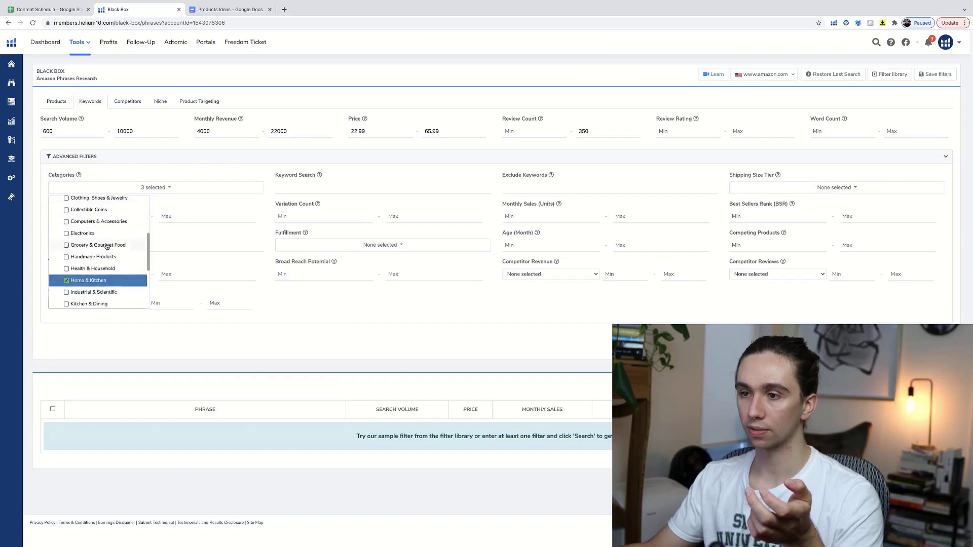
{"action": "left_click", "coordinate": [99, 226]}
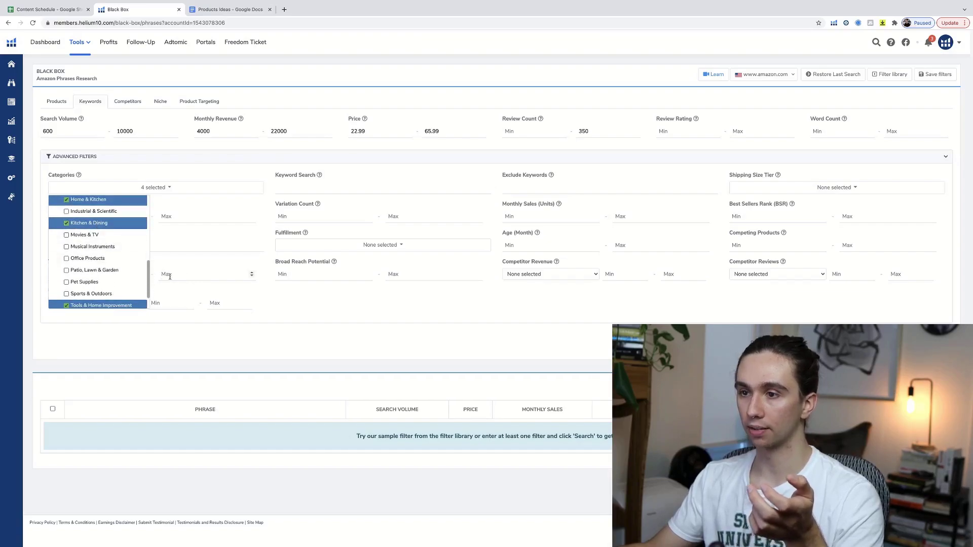
{"action": "left_click", "coordinate": [92, 259]}
{"action": "left_click", "coordinate": [293, 315]}
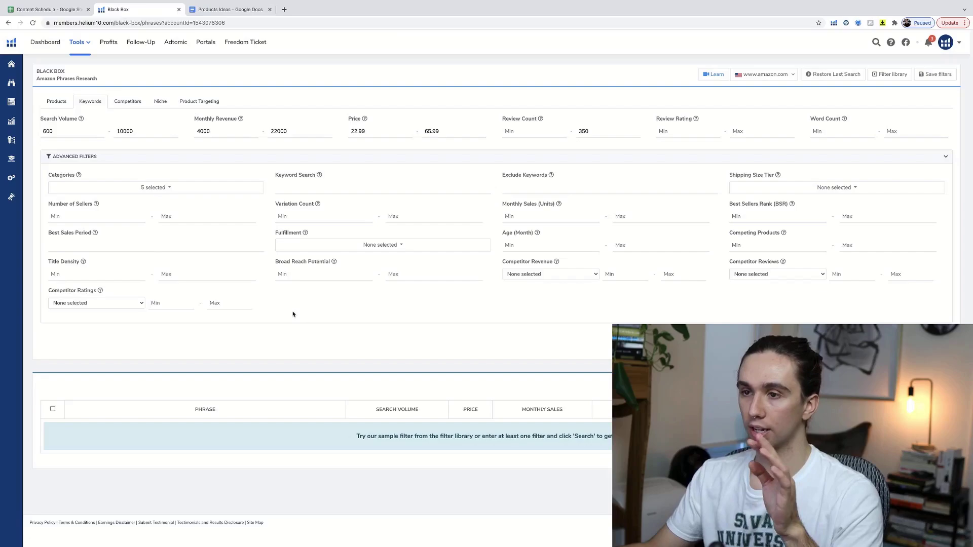
{"action": "left_click", "coordinate": [149, 191]}
{"action": "scroll", "coordinate": [113, 282], "scroll_direction": "down", "scroll_amount": 2}
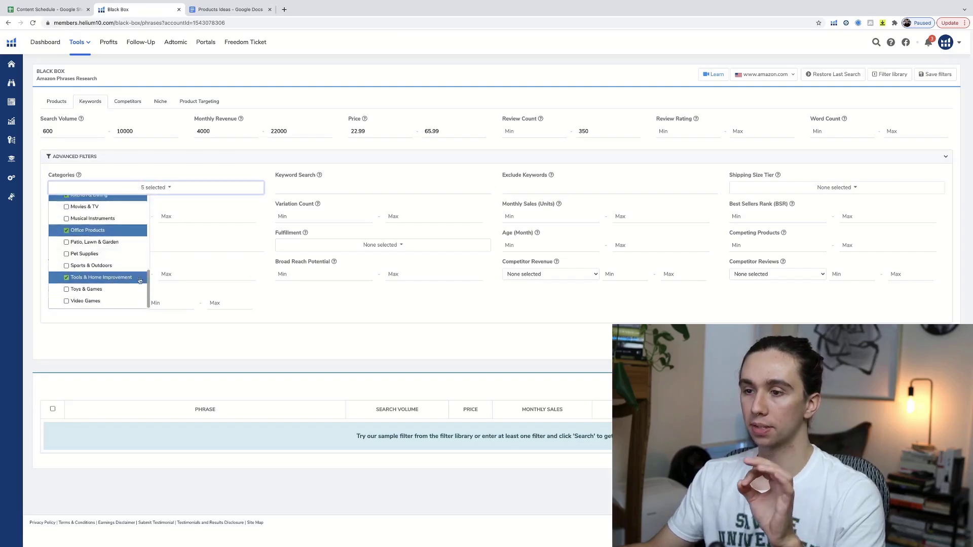
{"action": "left_click", "coordinate": [291, 300]}
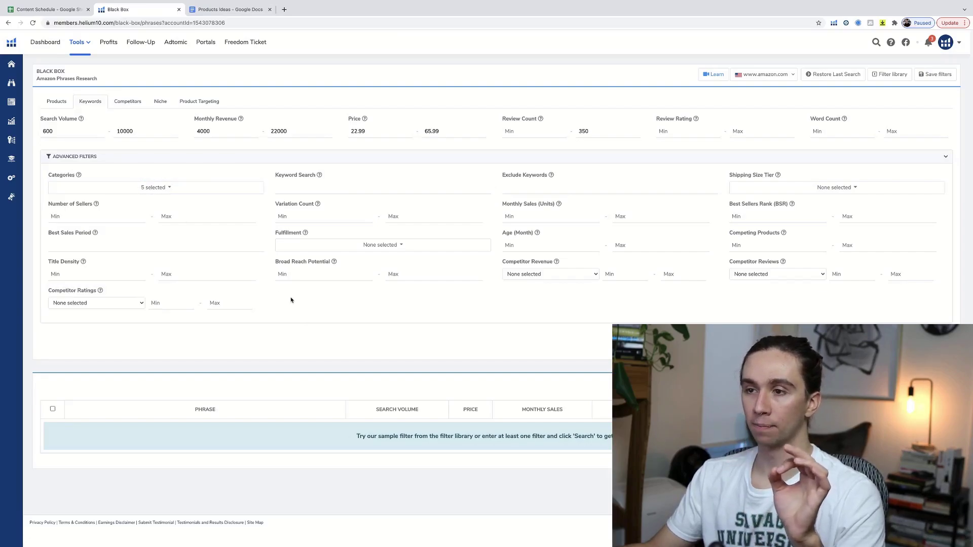